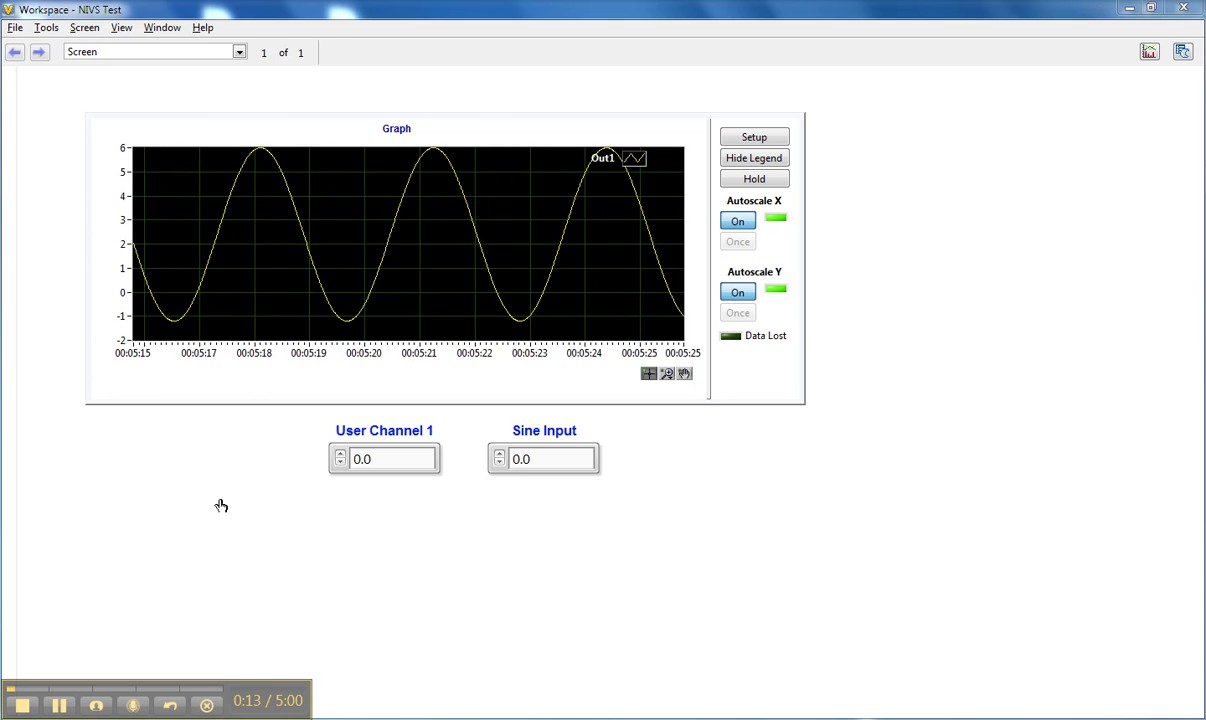
- Open the Macro Recorder from Tools and move it to the right side of the screen
click(45, 28)
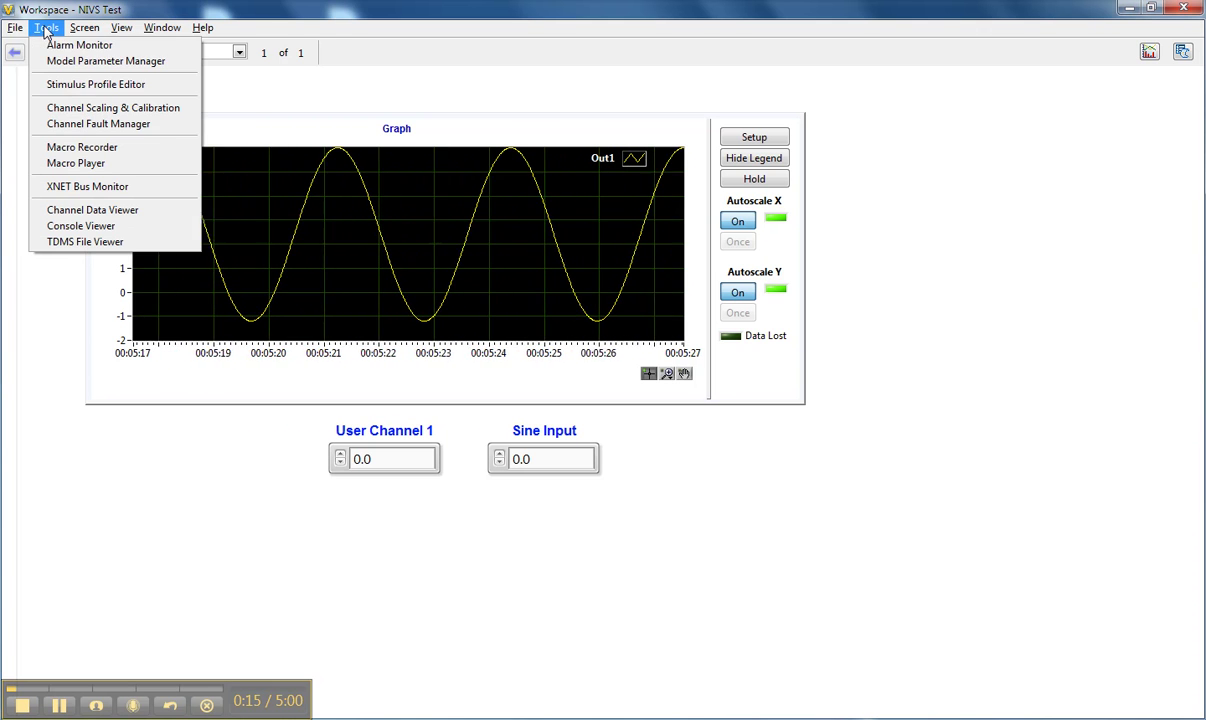
click(55, 150)
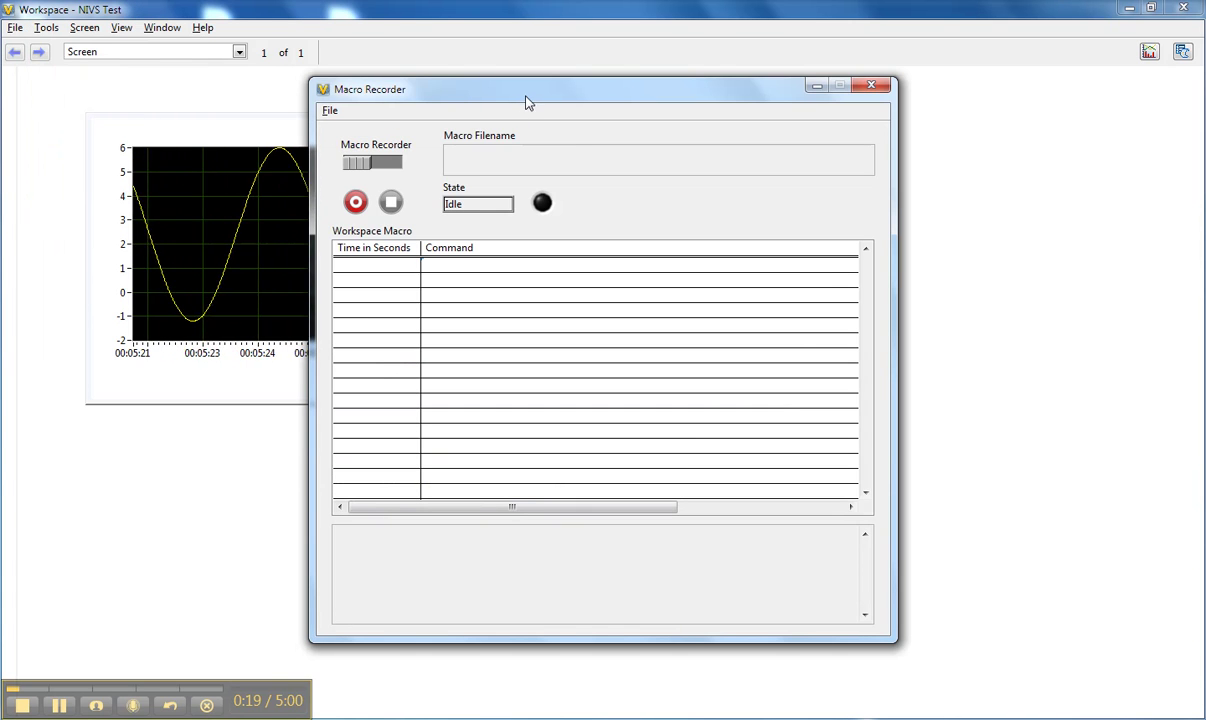
drag(528, 103, 853, 78)
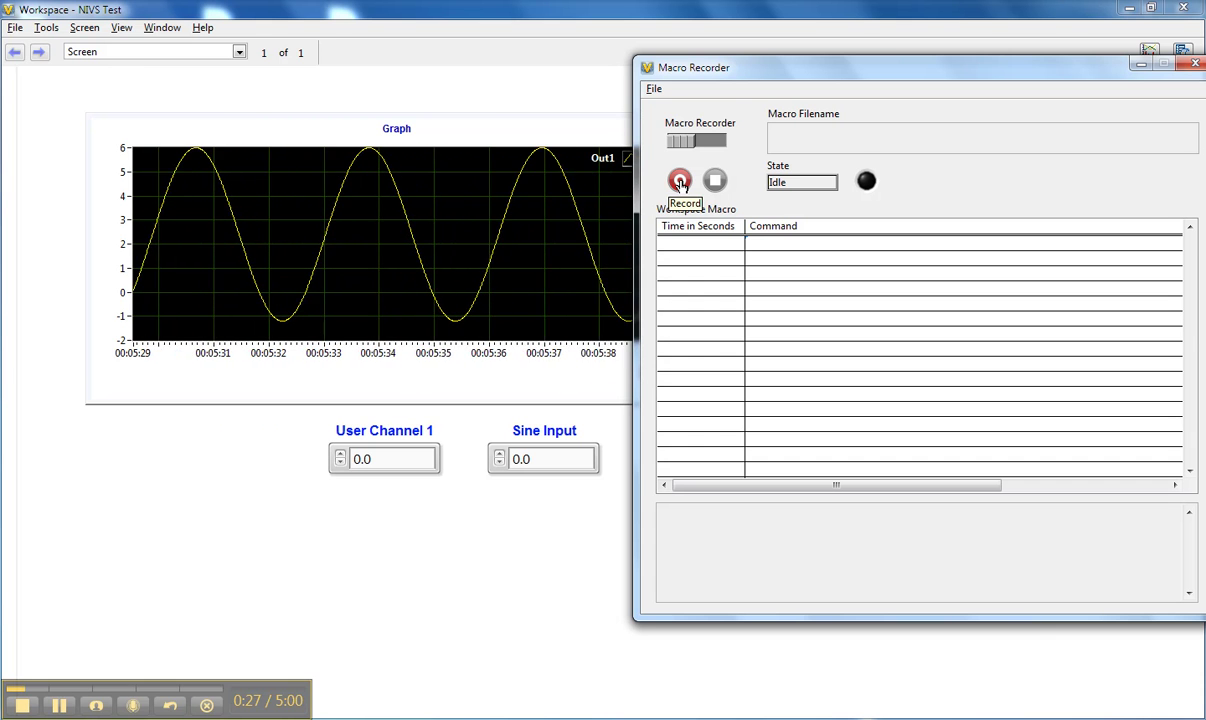
- Start recording, then step User Channel 1 up once and Sine Input up to 3.0
click(679, 181)
click(420, 564)
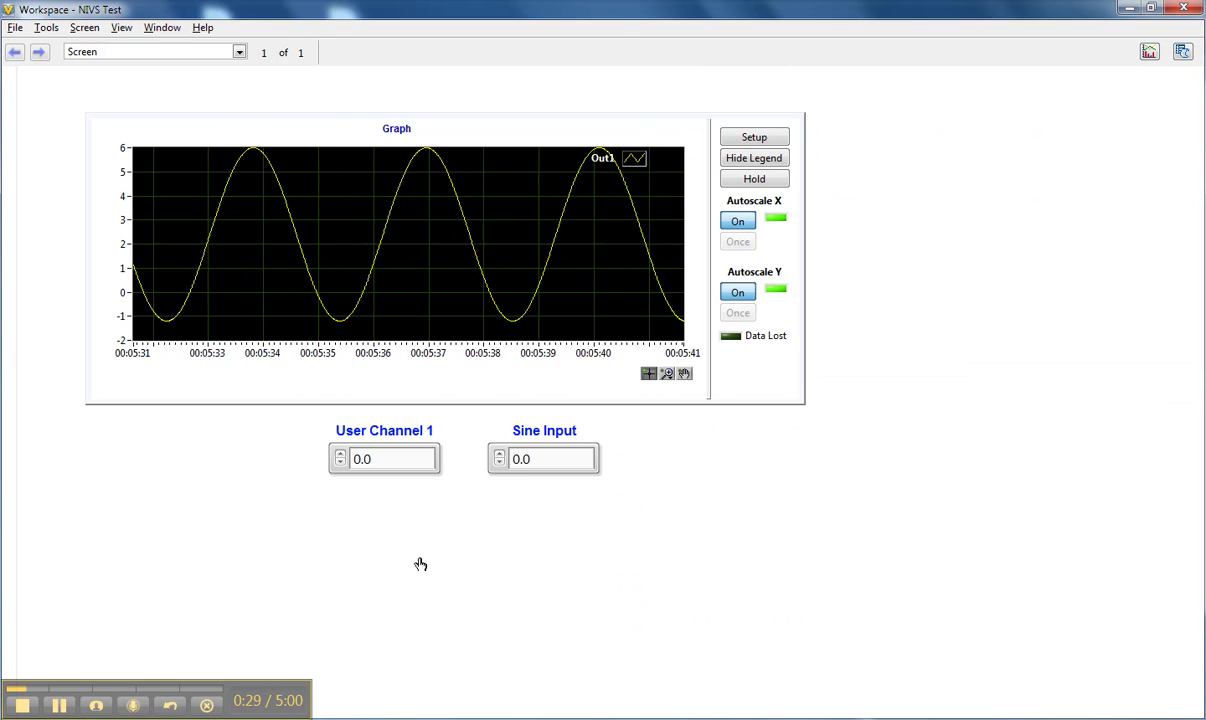
click(341, 455)
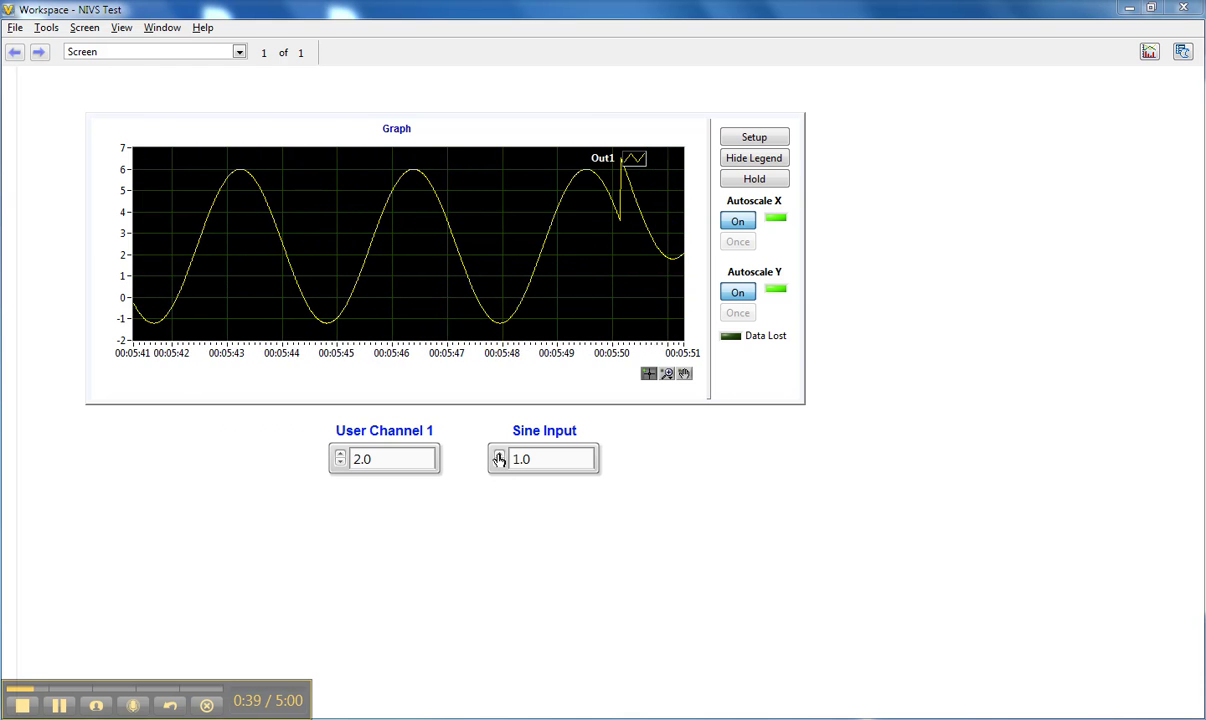
click(498, 455)
click(498, 455)
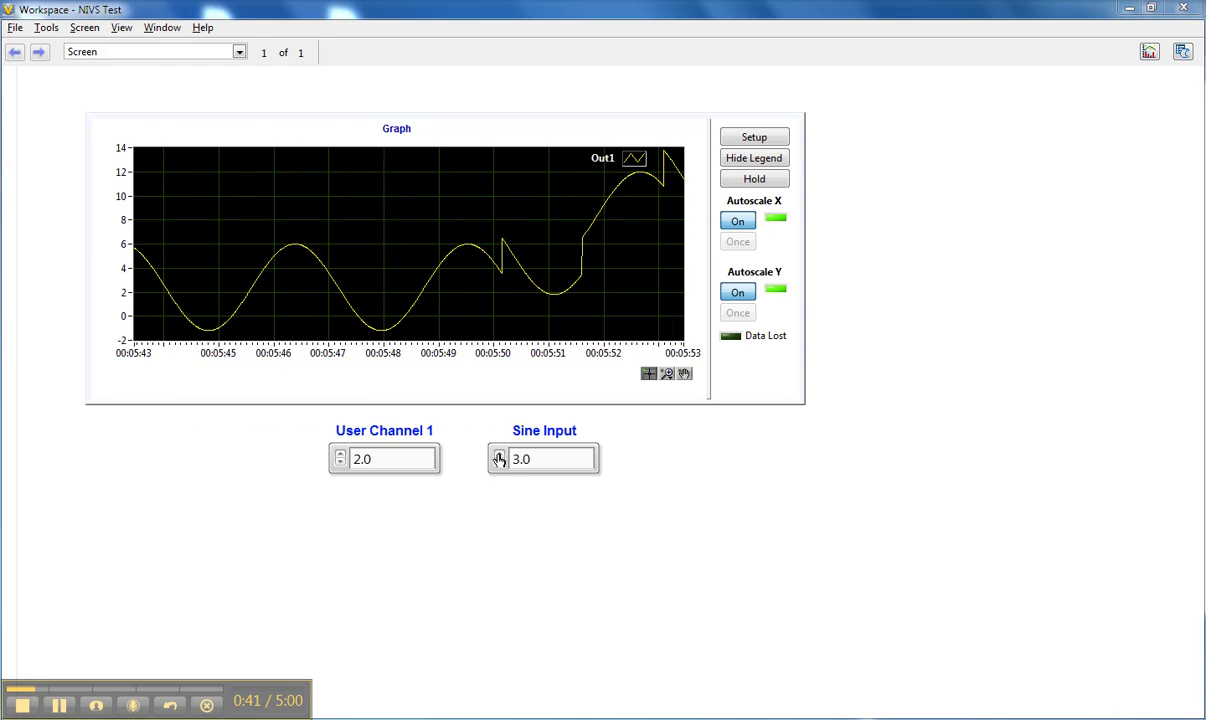
- Enter 10 for User Channel 1, and 25 then -10 for Sine Input
double_click(398, 460)
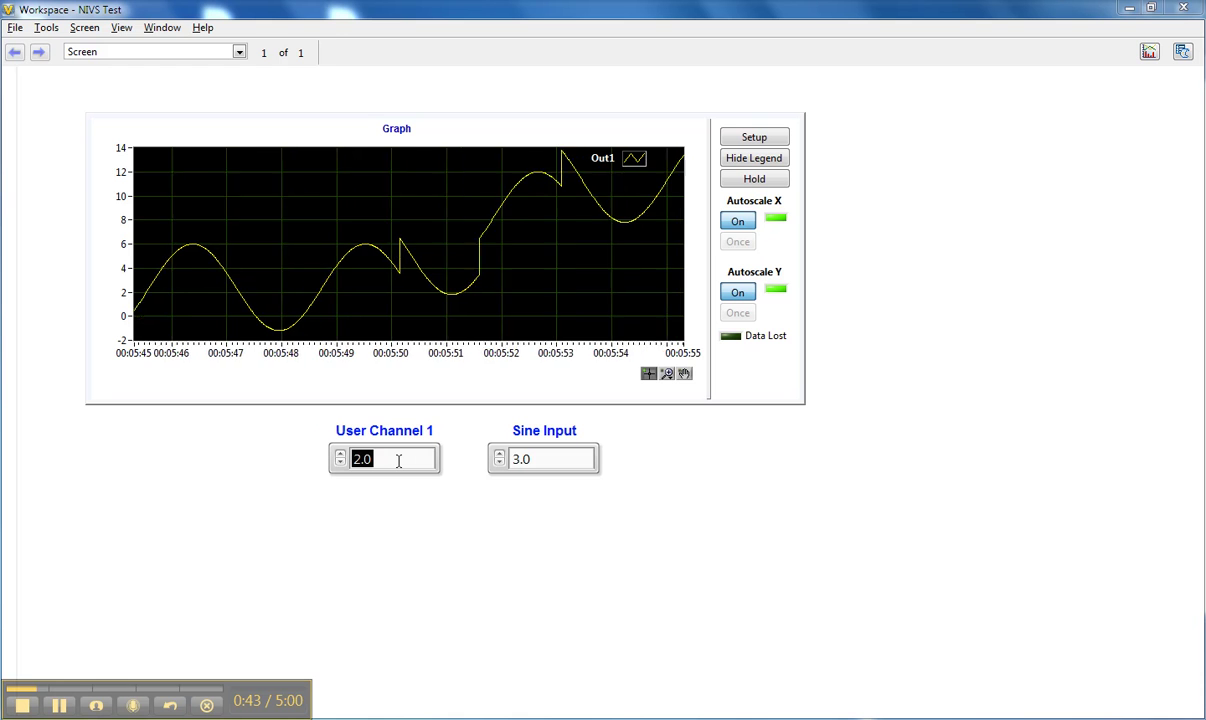
text(10)
key(Return)
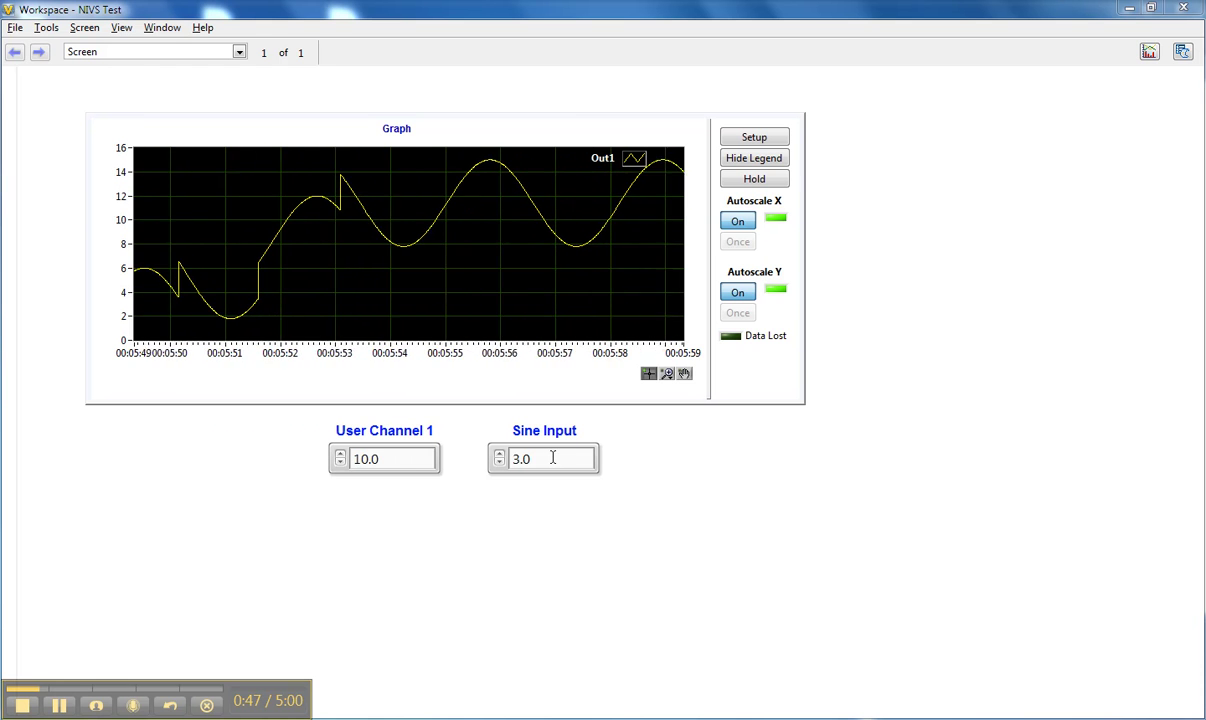
double_click(552, 458)
text(25)
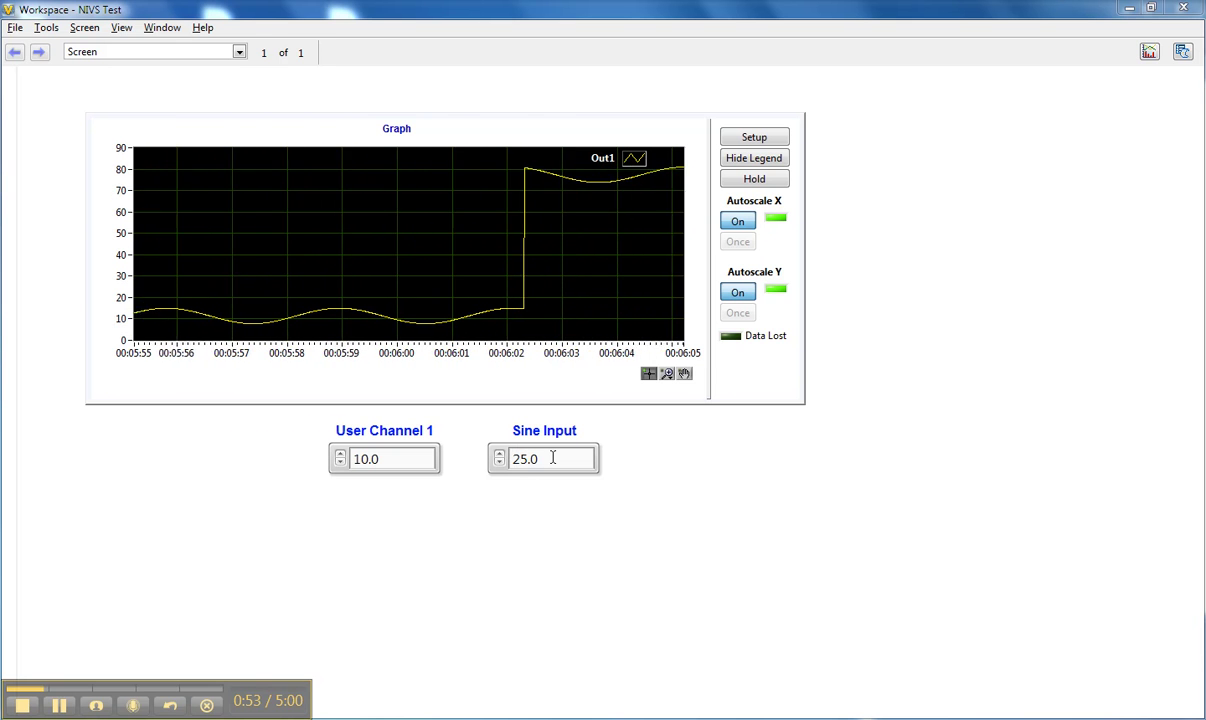
double_click(552, 458)
text(-10)
key(Return)
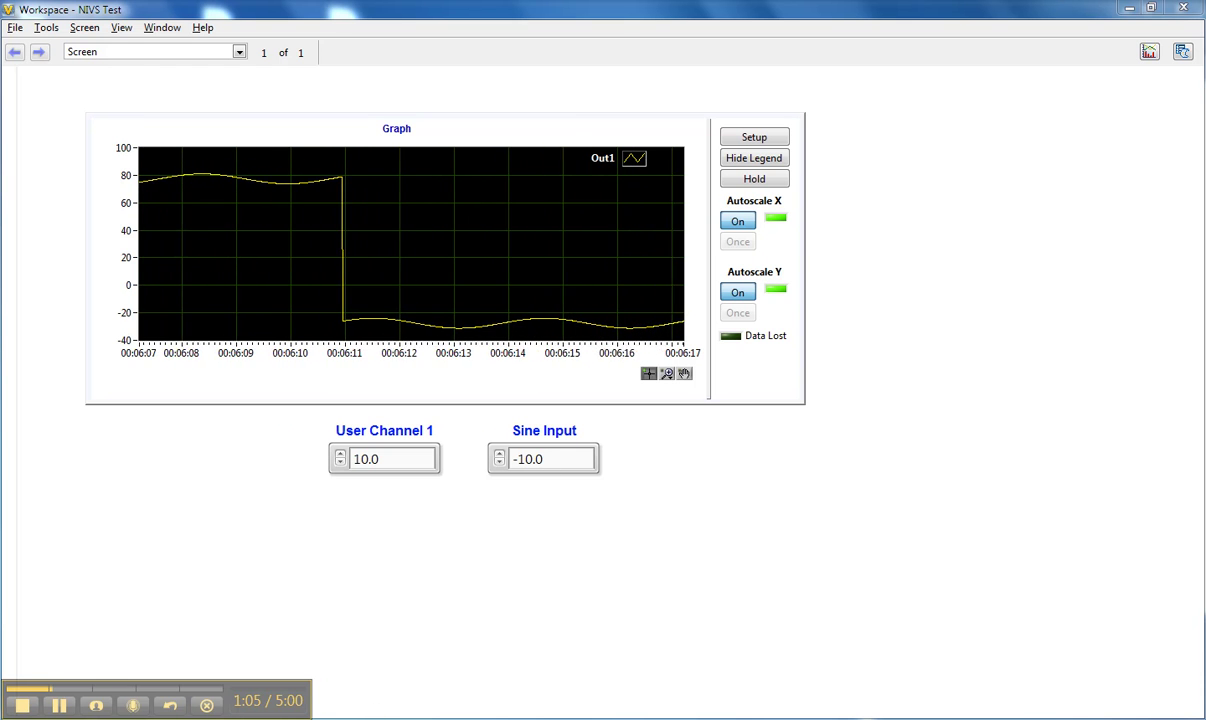
- Stop the recording and use Save As to store it under the name 'Test Macro'
click(417, 690)
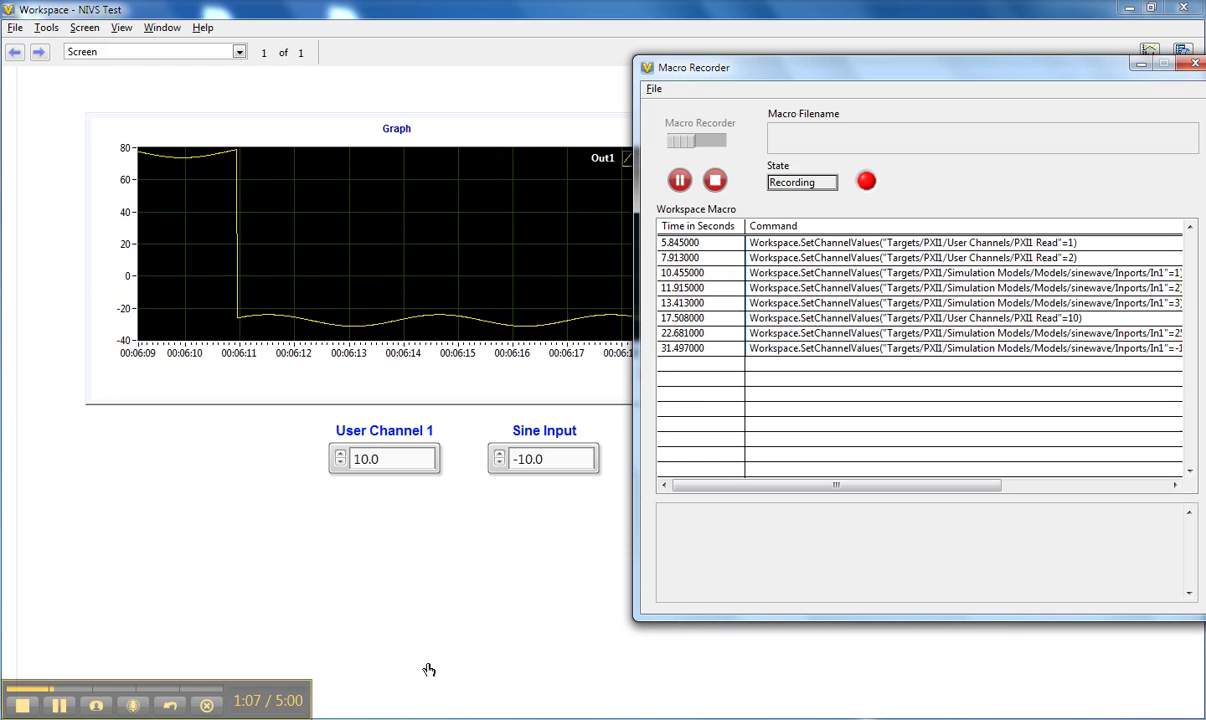
click(716, 182)
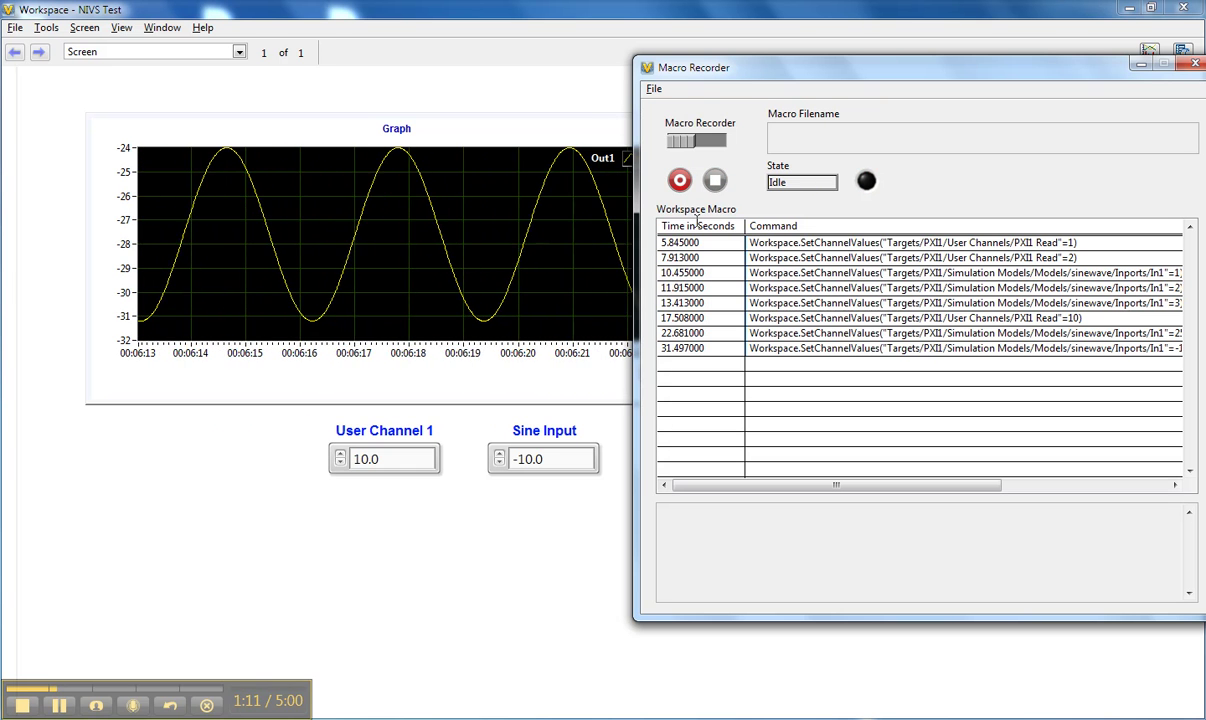
click(654, 90)
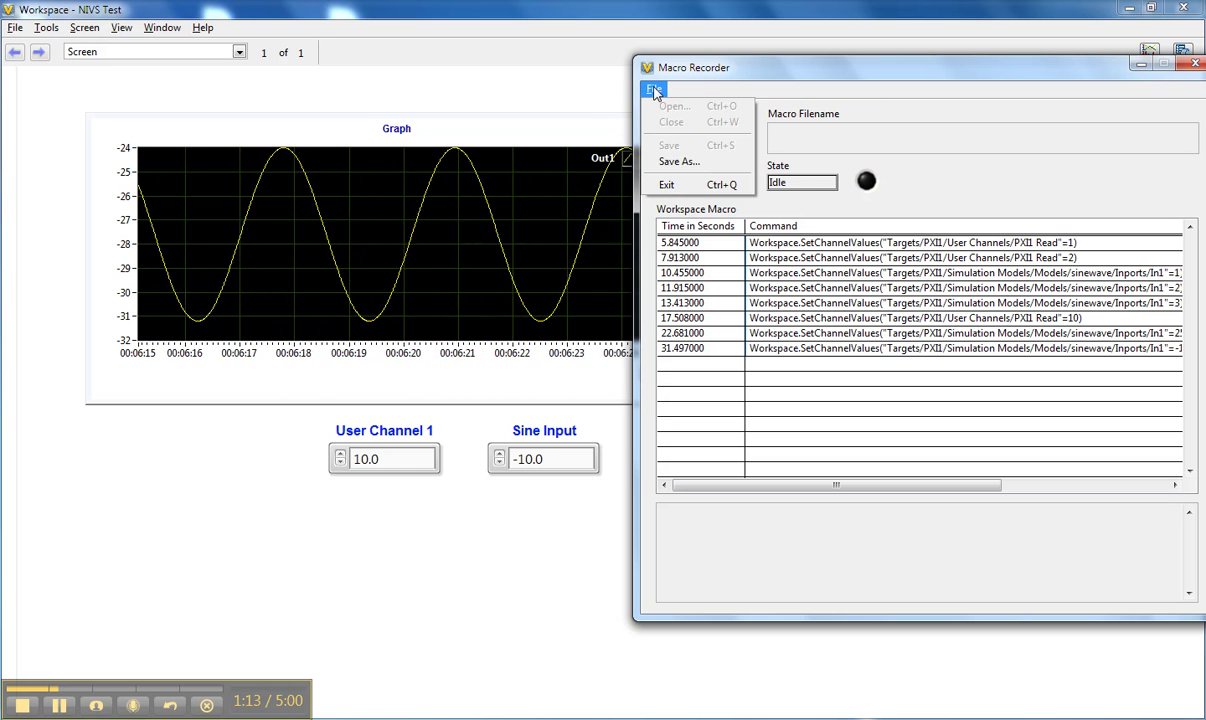
click(668, 163)
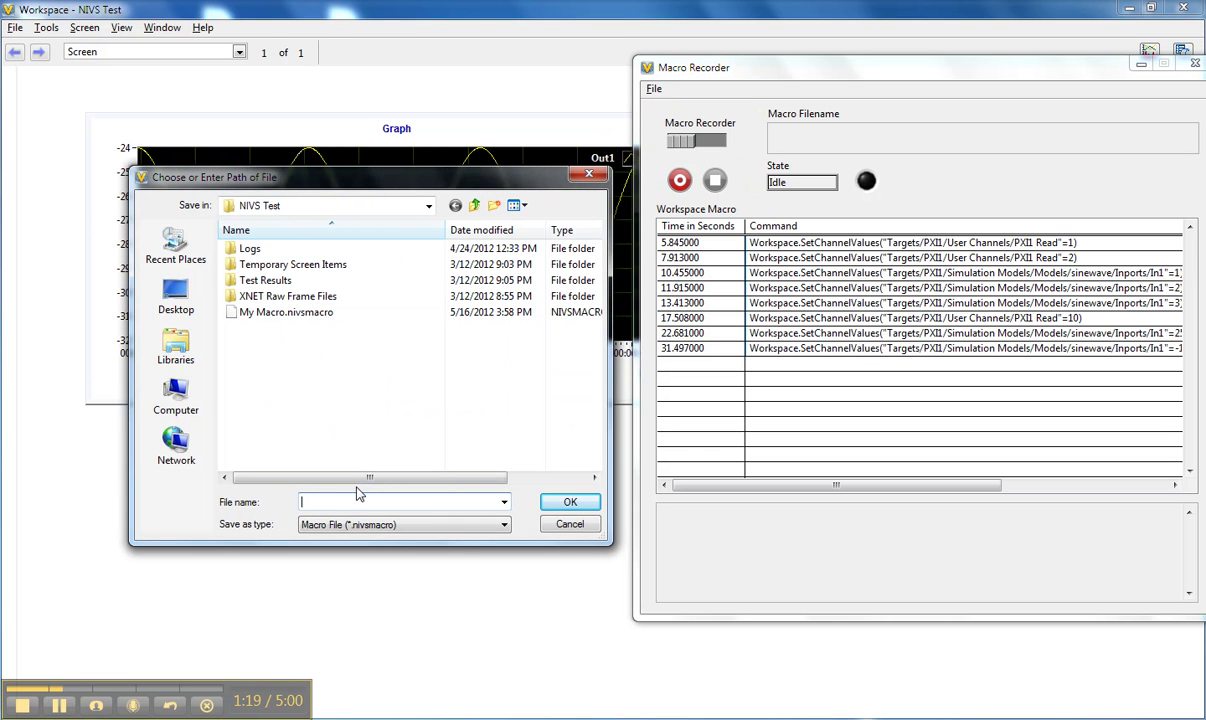
text(M)
key(BackSpace)
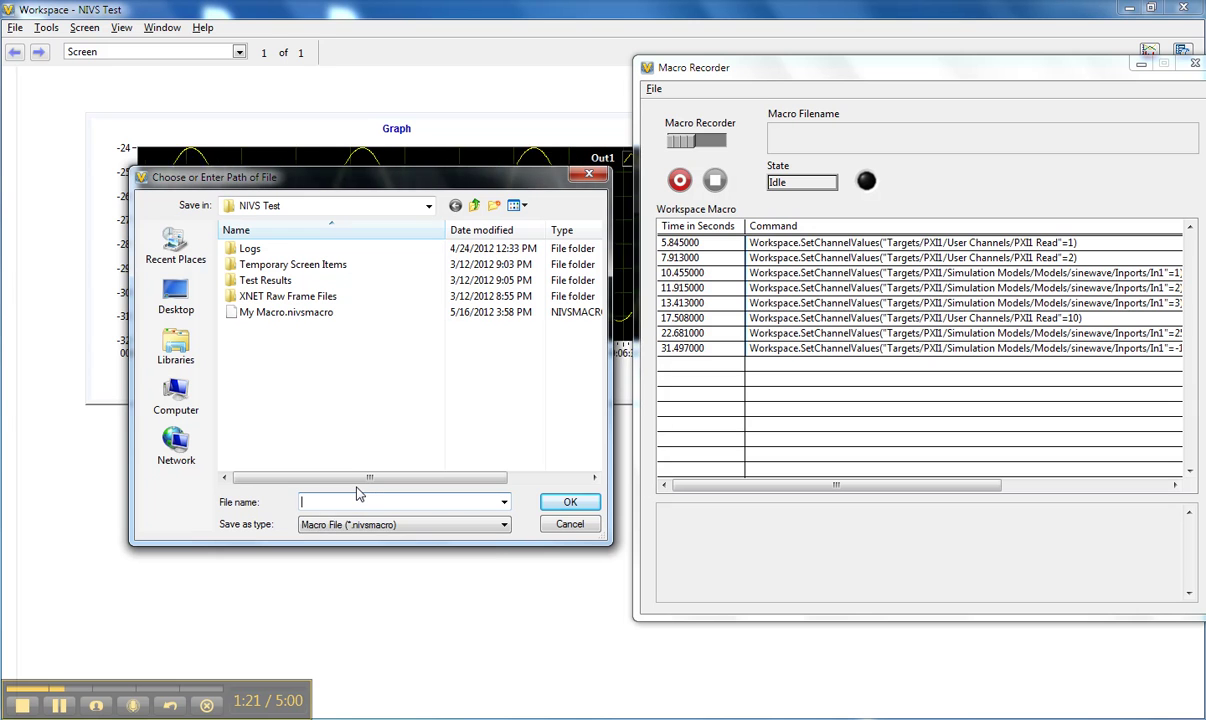
text(Test Macr)
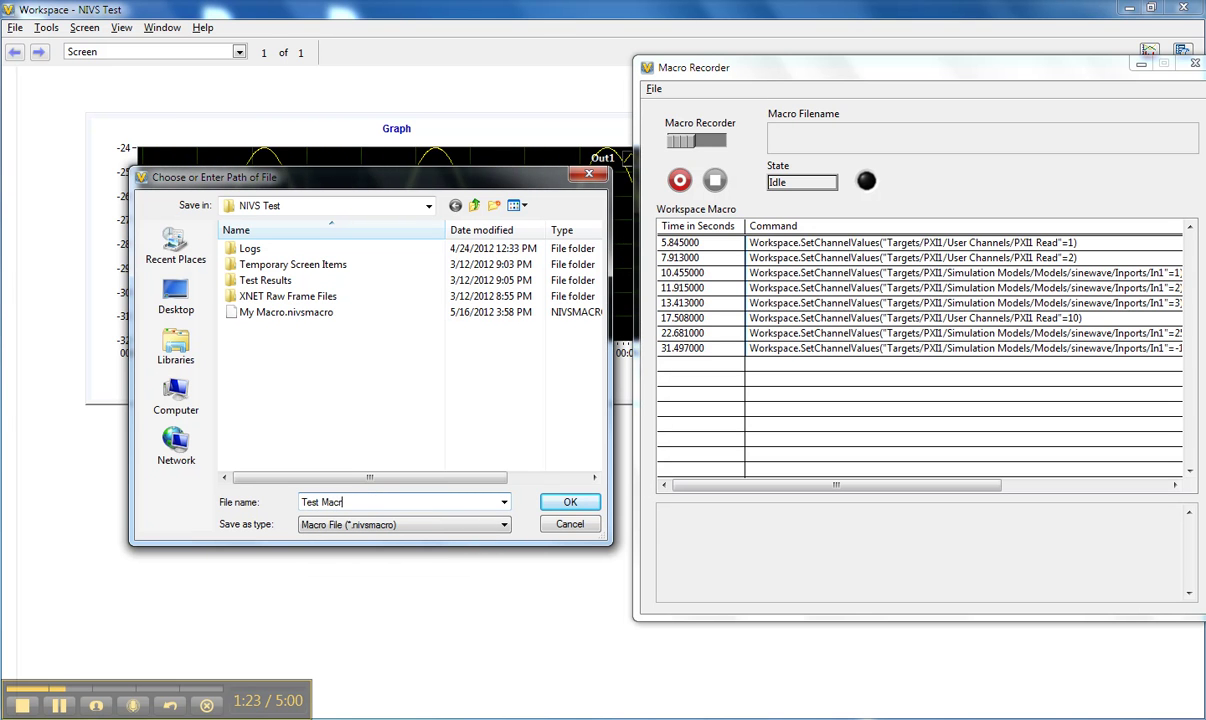
text(o)
click(566, 502)
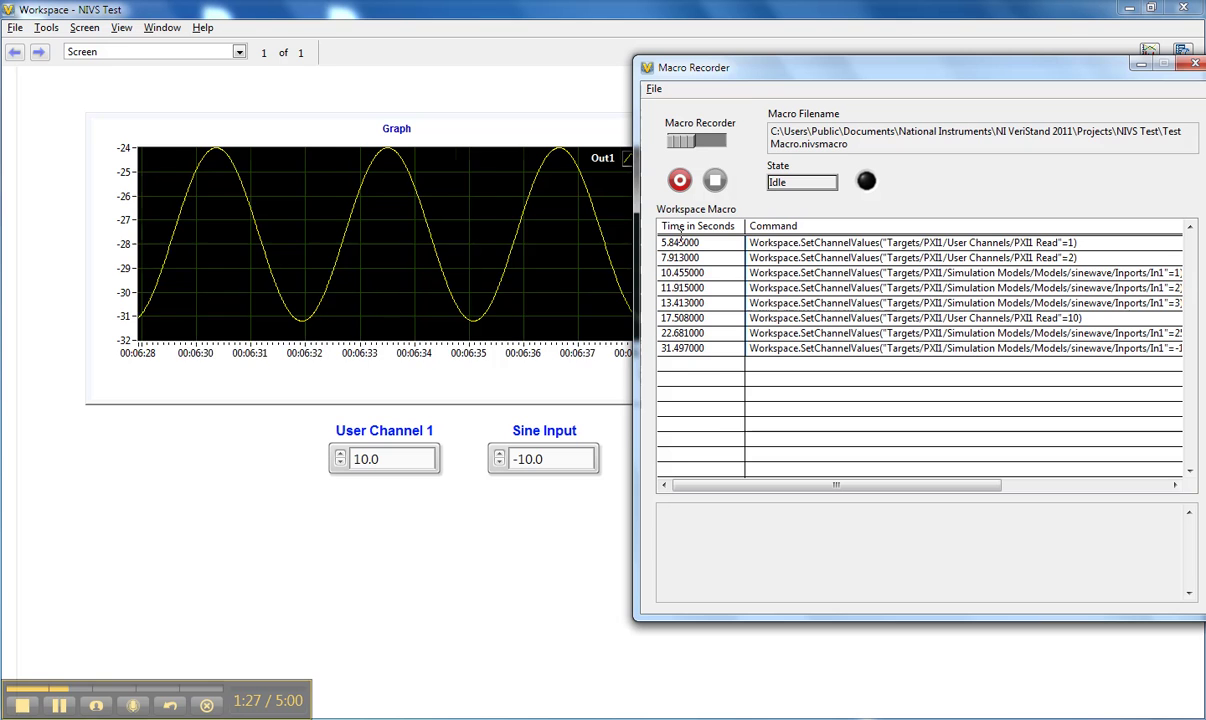
- Switch the recorder to Macro Player mode and close its window
drag(760, 70, 745, 73)
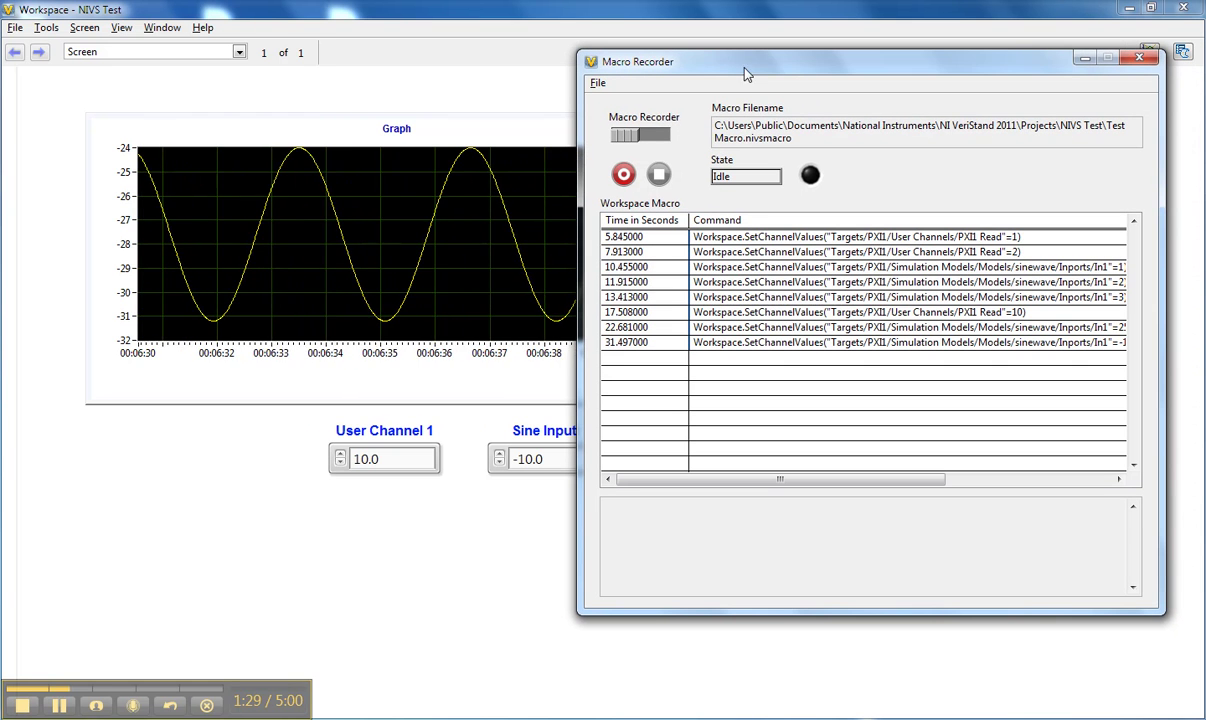
click(626, 136)
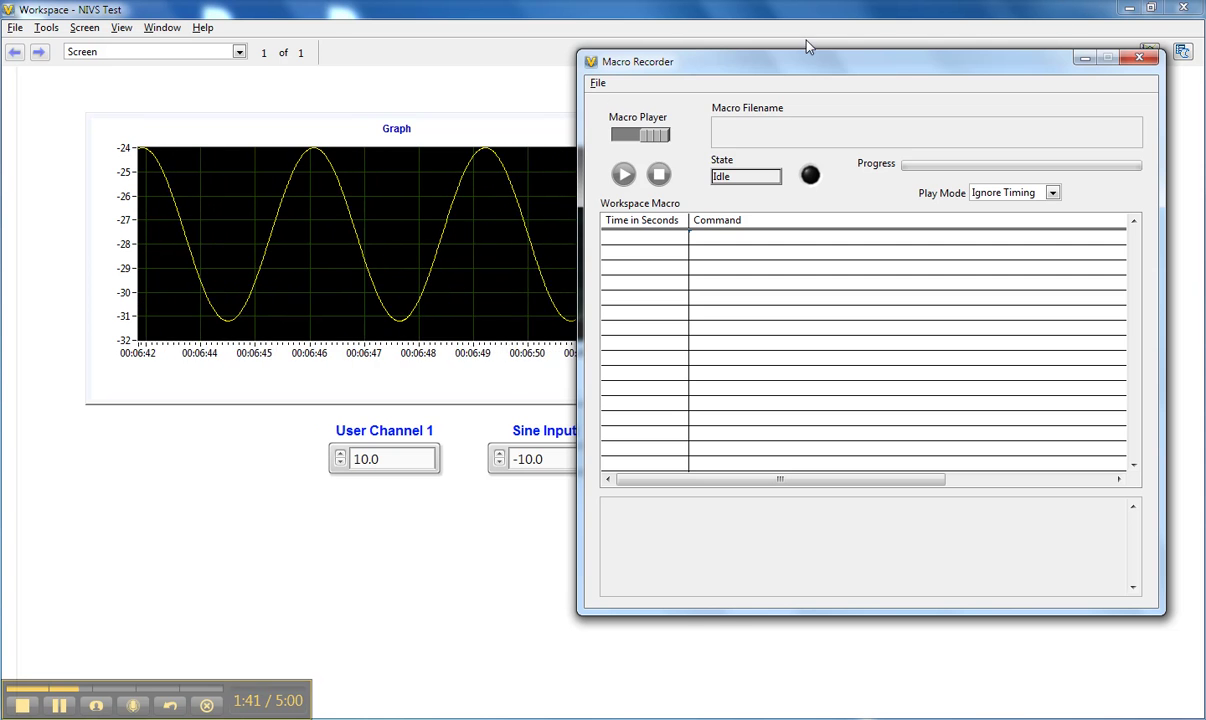
click(1138, 57)
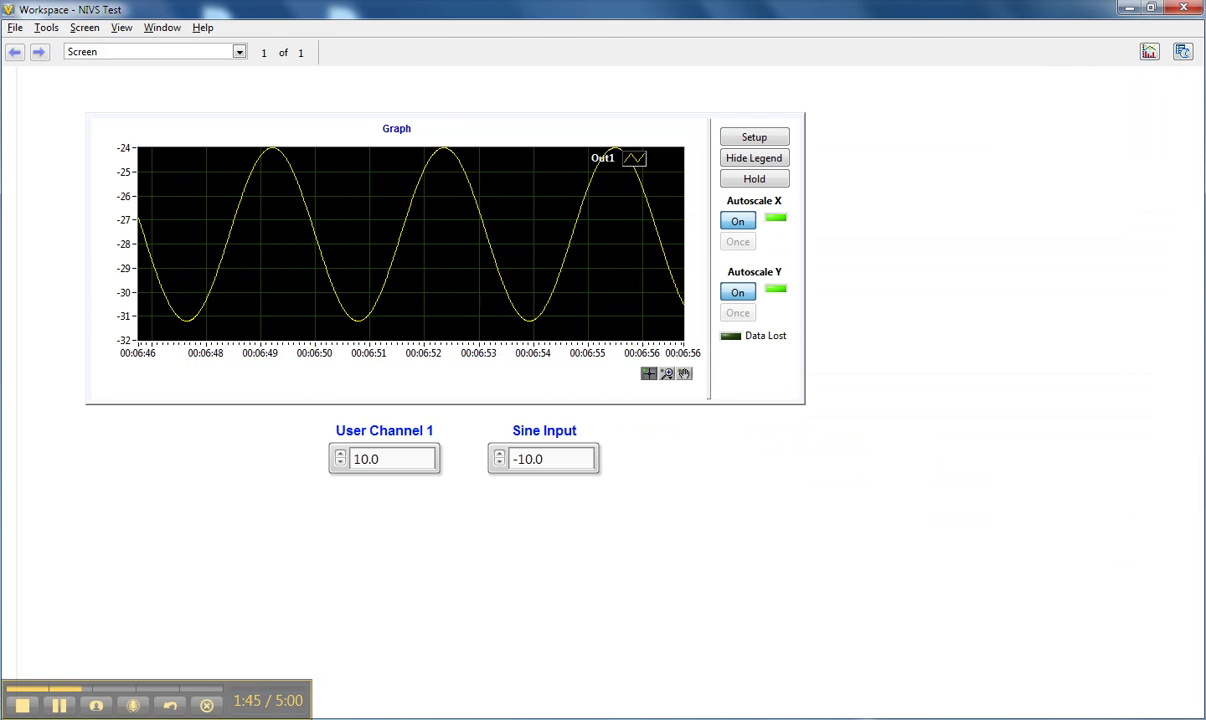
- In Stimulus Profile Editor, drag the Other > Macro Player step into the Run Macro profile's Main group
click(748, 640)
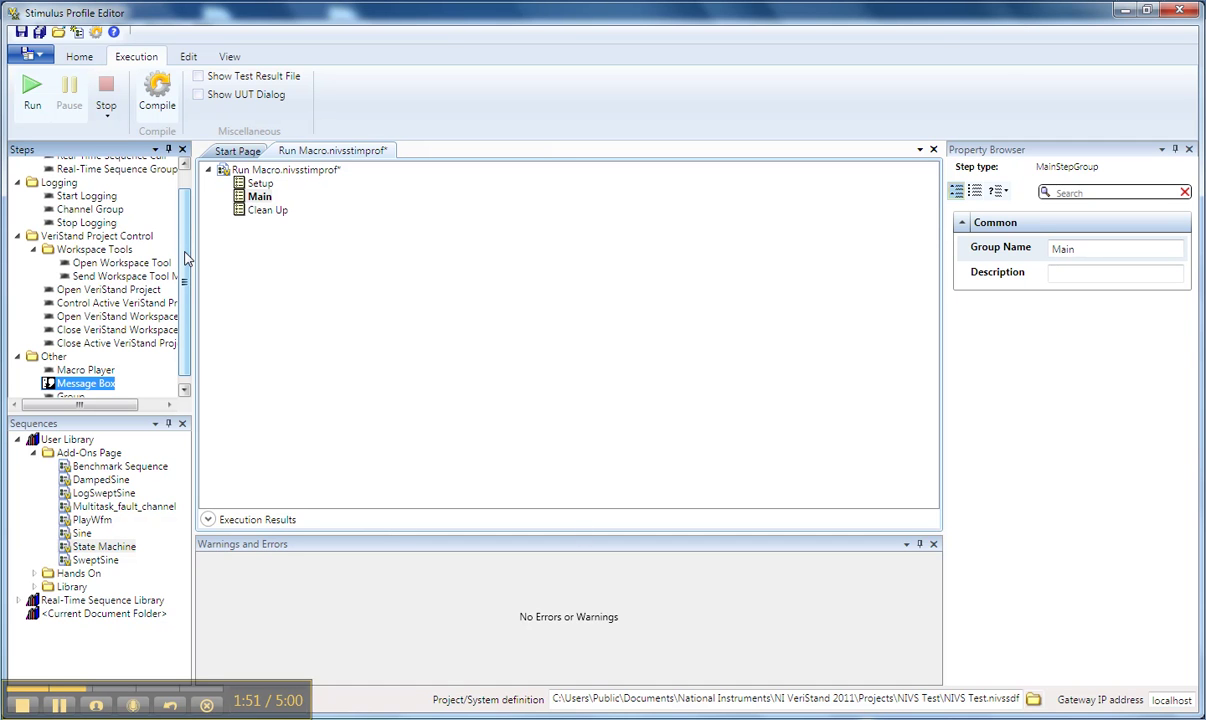
drag(185, 258, 189, 214)
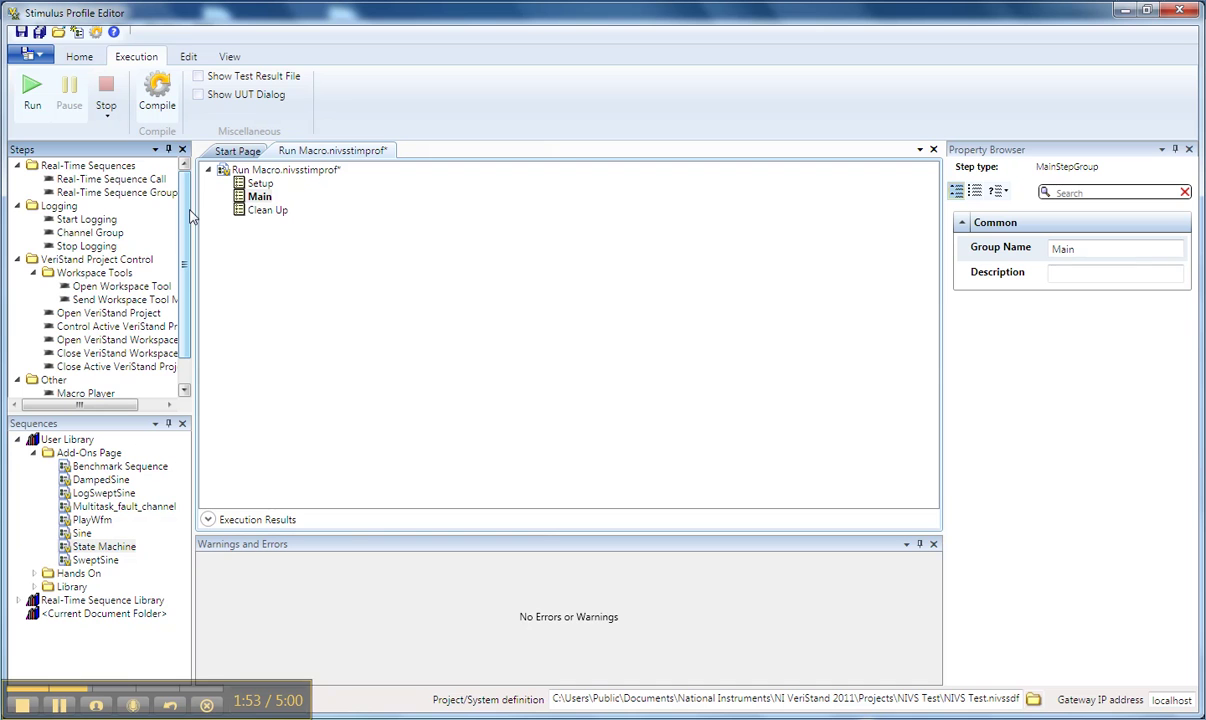
drag(185, 272, 186, 303)
click(99, 364)
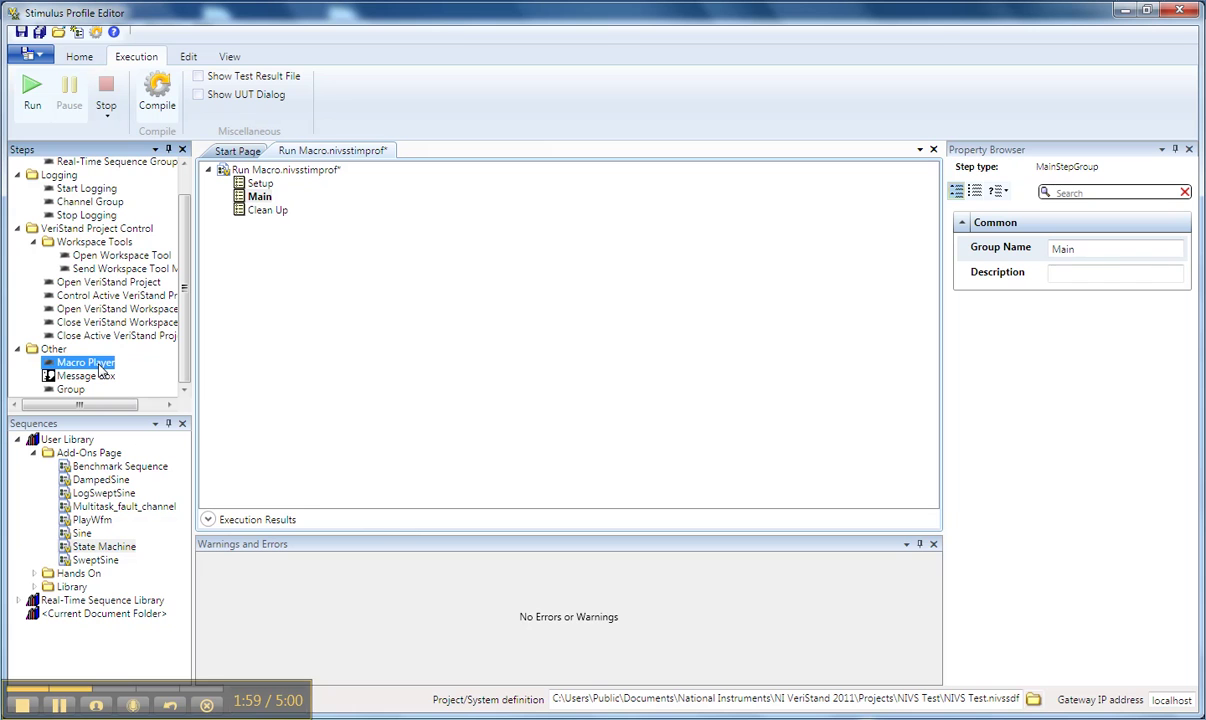
drag(100, 370, 276, 205)
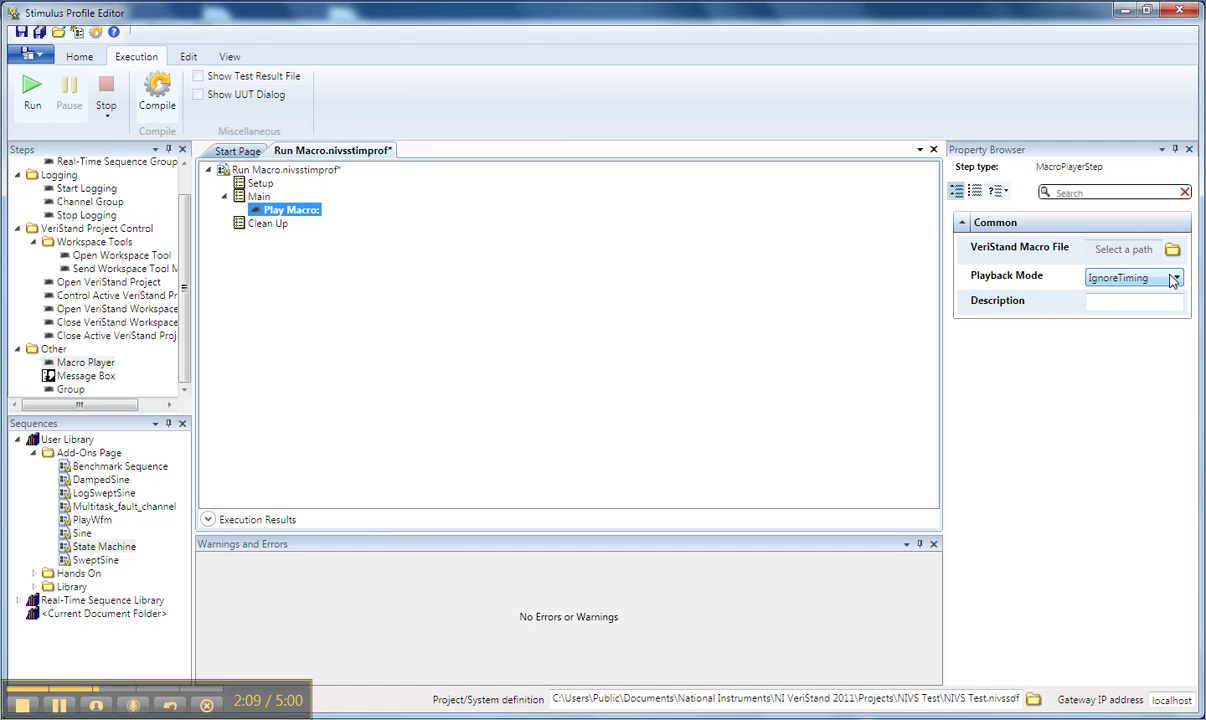
- Point the step's VeriStand Macro File to Test Macro.nivsmacro and set Playback Mode to UseTiming
click(1172, 250)
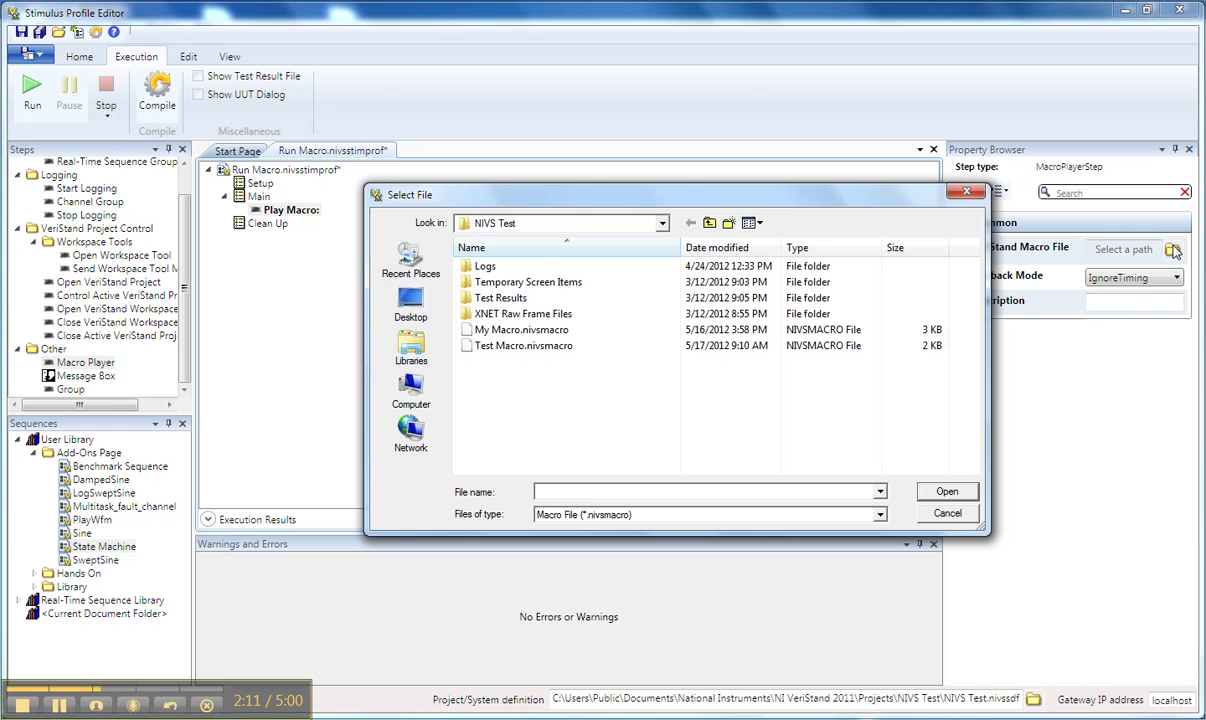
double_click(530, 348)
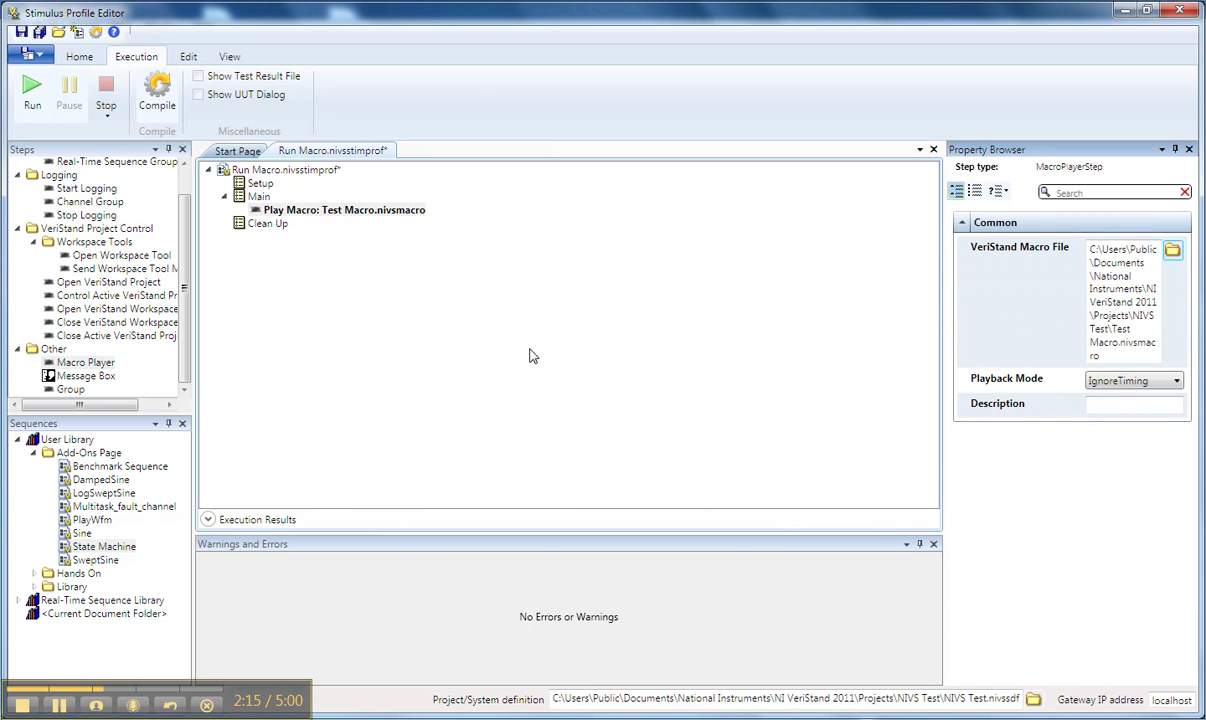
click(1172, 383)
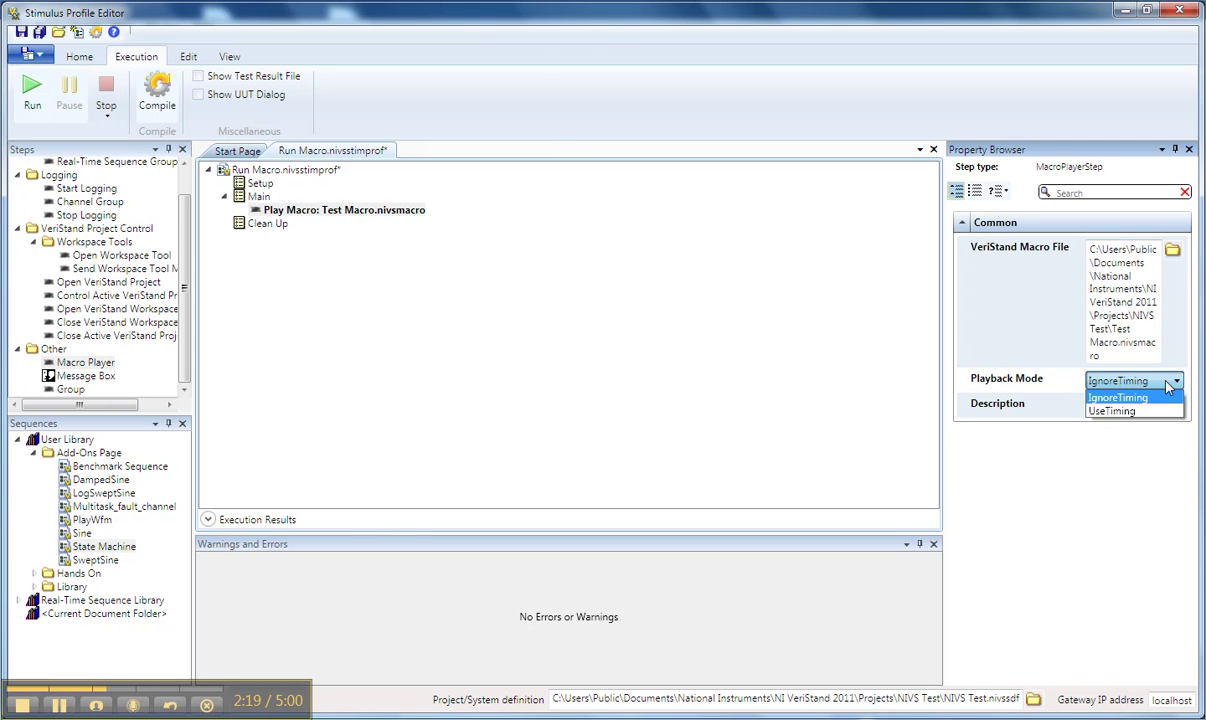
click(1124, 412)
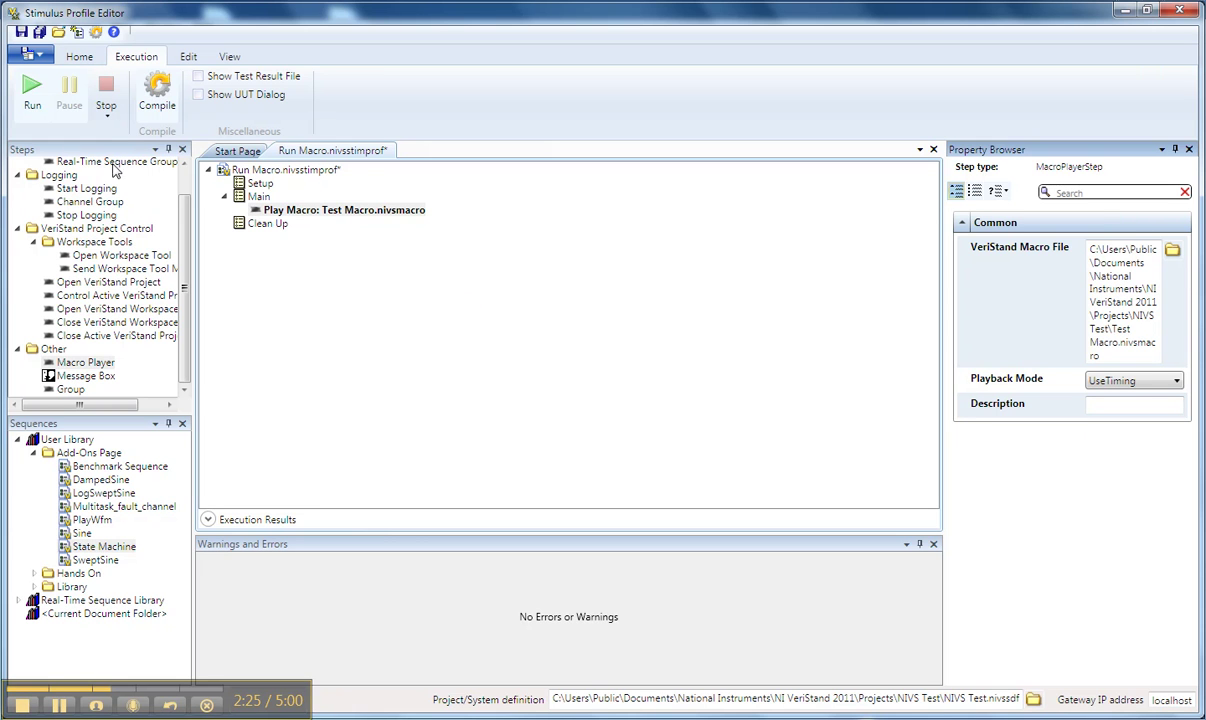
- Run the Run Macro profile, saving it when prompted
click(30, 95)
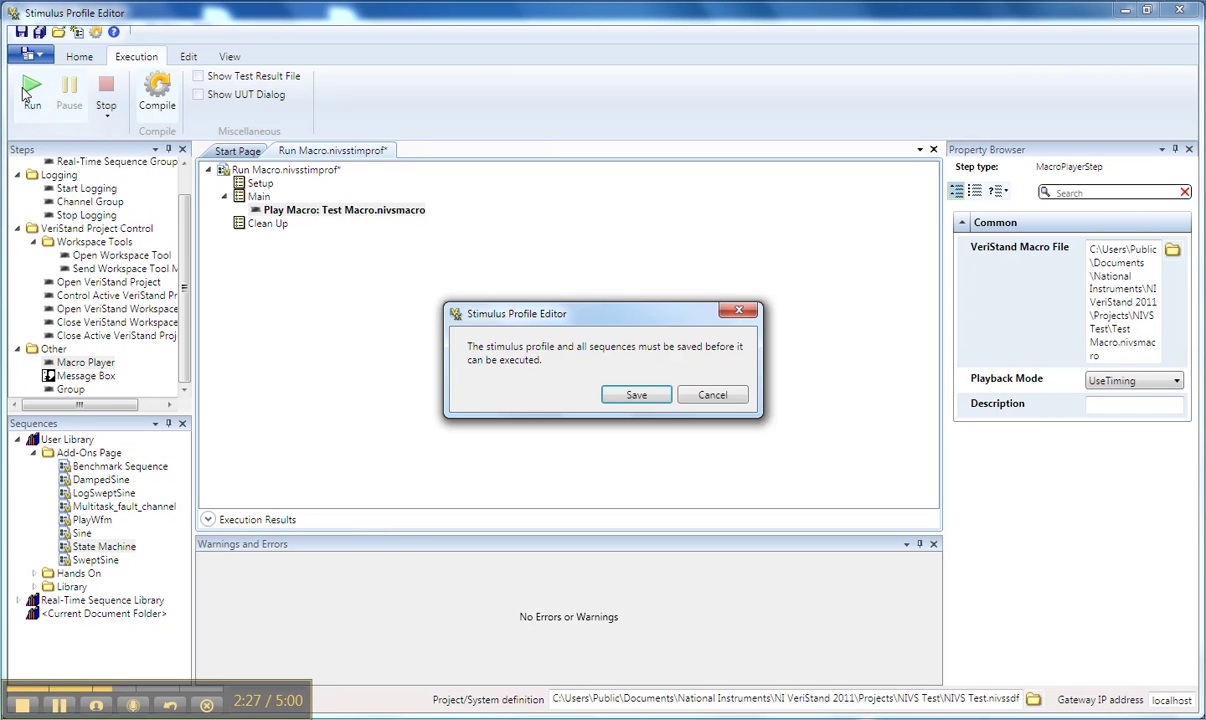
click(637, 395)
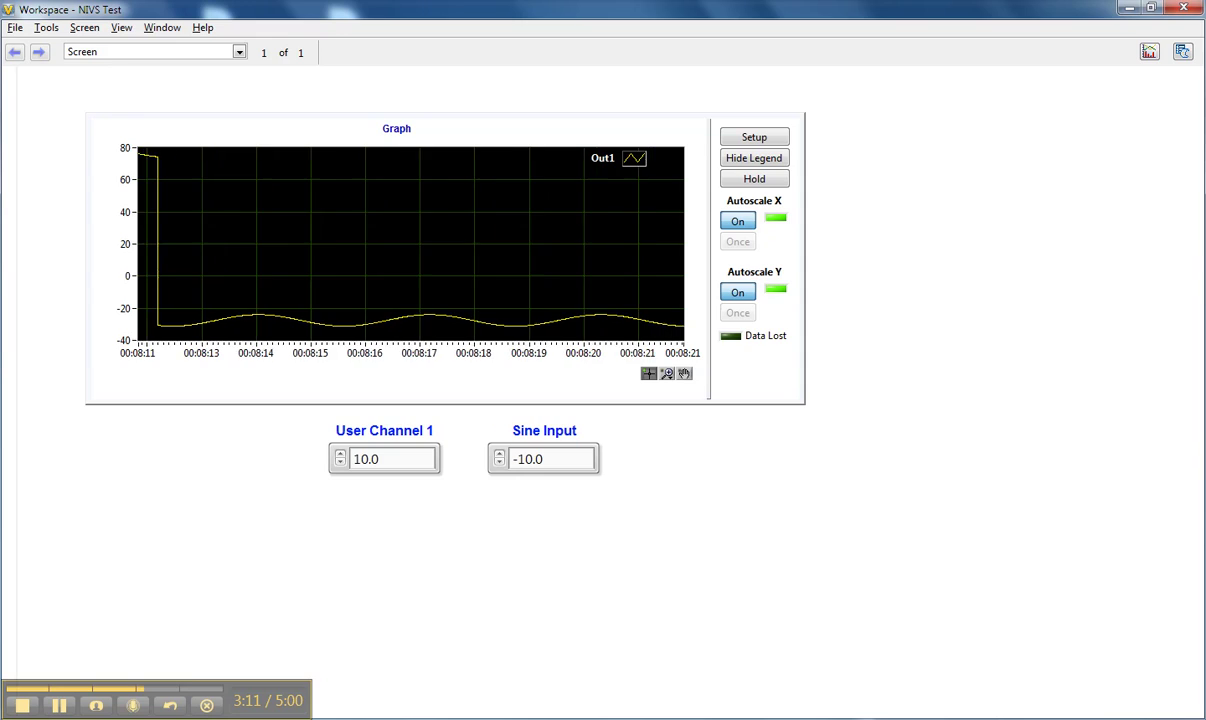
key(alt+Tab)
key(alt+Tab)
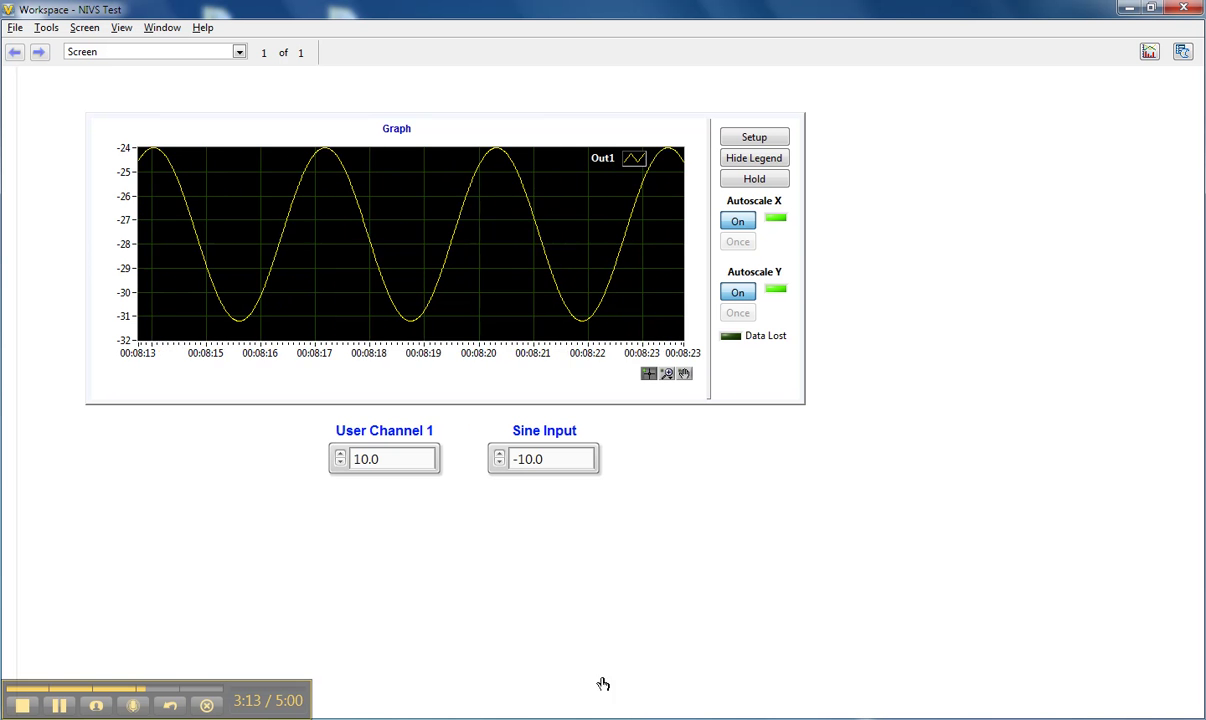